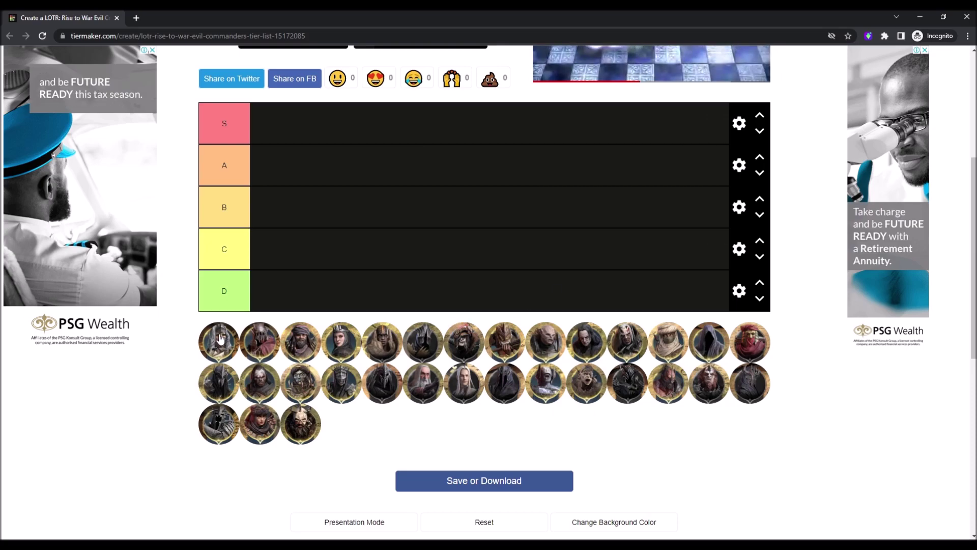
- Place the first pool commander portrait in tier B and the next one in tier C
{"action": "scroll", "coordinate": [220, 339], "scroll_direction": "up", "scroll_amount": 1}
{"action": "scroll", "coordinate": [220, 339], "scroll_direction": "down", "scroll_amount": 1}
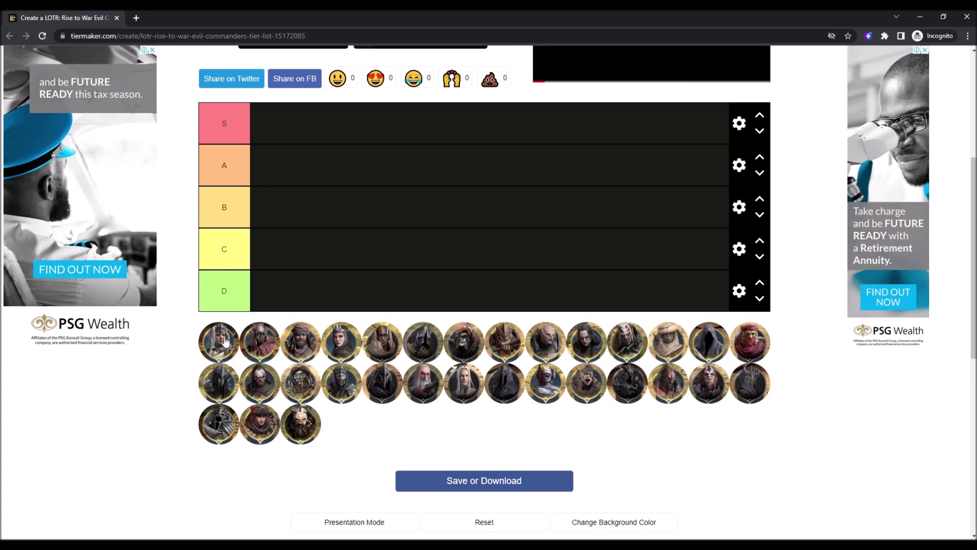
{"action": "left_click_drag", "start_coordinate": [226, 341], "coordinate": [271, 206]}
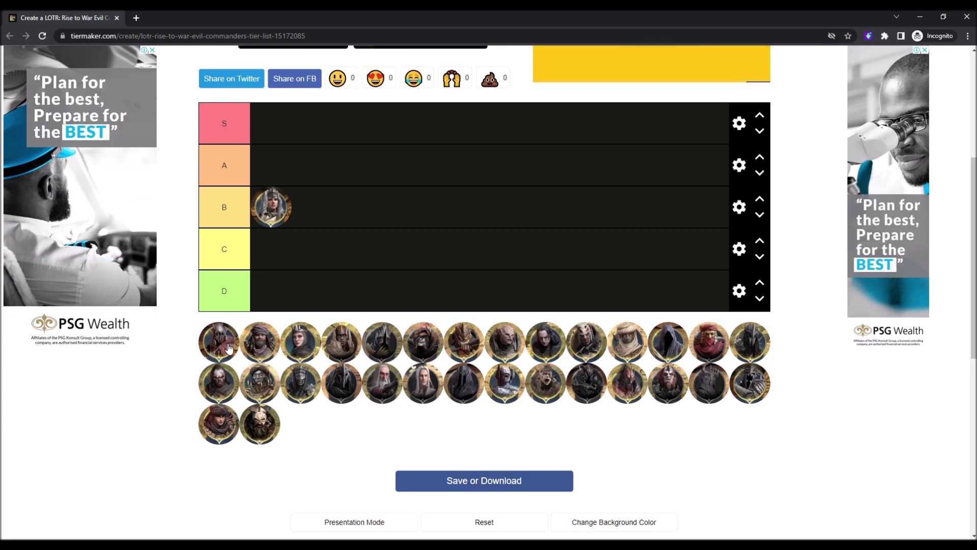
{"action": "left_click_drag", "start_coordinate": [228, 348], "coordinate": [288, 249]}
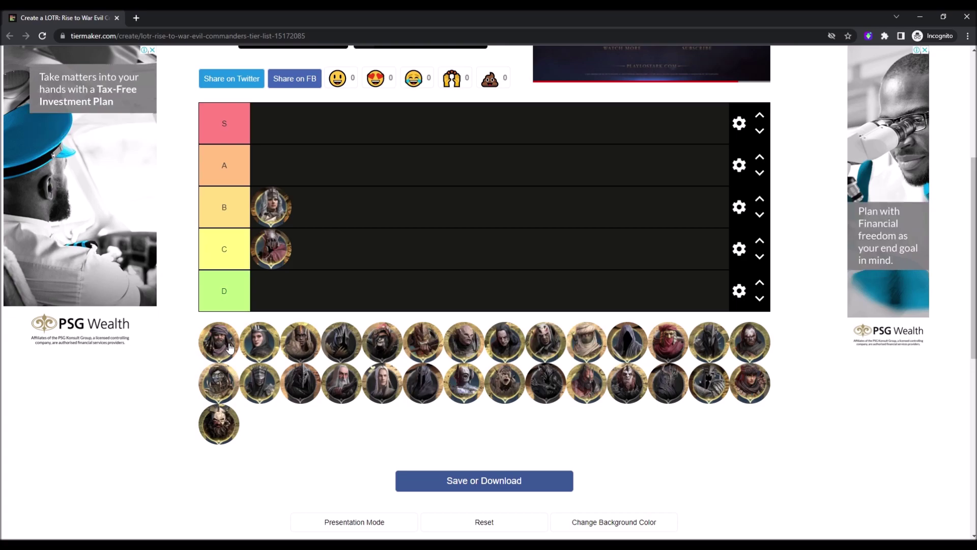
- Put the next commander in tier D and a second commander beside the existing one in tier B
{"action": "left_click_drag", "start_coordinate": [229, 348], "coordinate": [280, 301]}
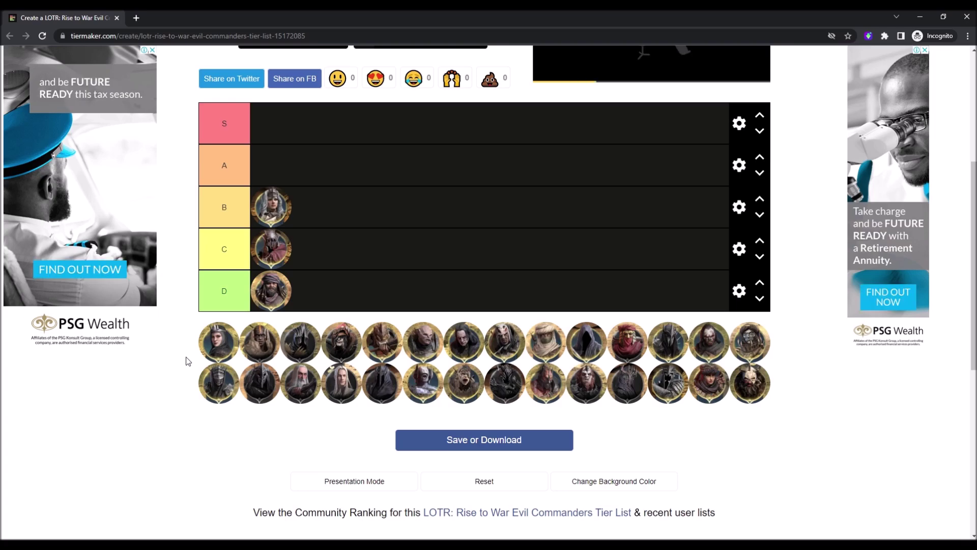
{"action": "left_click_drag", "start_coordinate": [211, 342], "coordinate": [331, 216]}
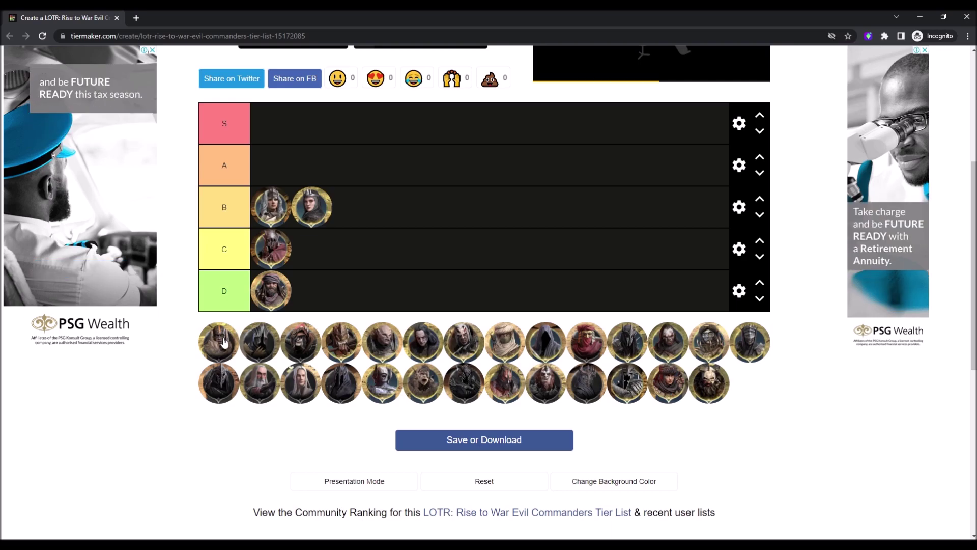
- Add a third commander portrait to tier B and a second one to tier C
{"action": "left_click_drag", "start_coordinate": [223, 342], "coordinate": [306, 222]}
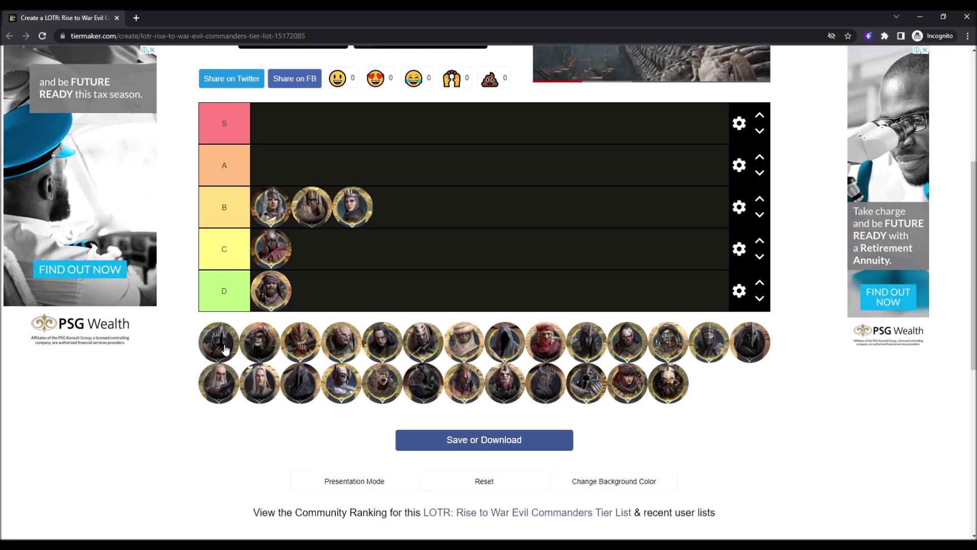
{"action": "left_click_drag", "start_coordinate": [225, 348], "coordinate": [331, 262]}
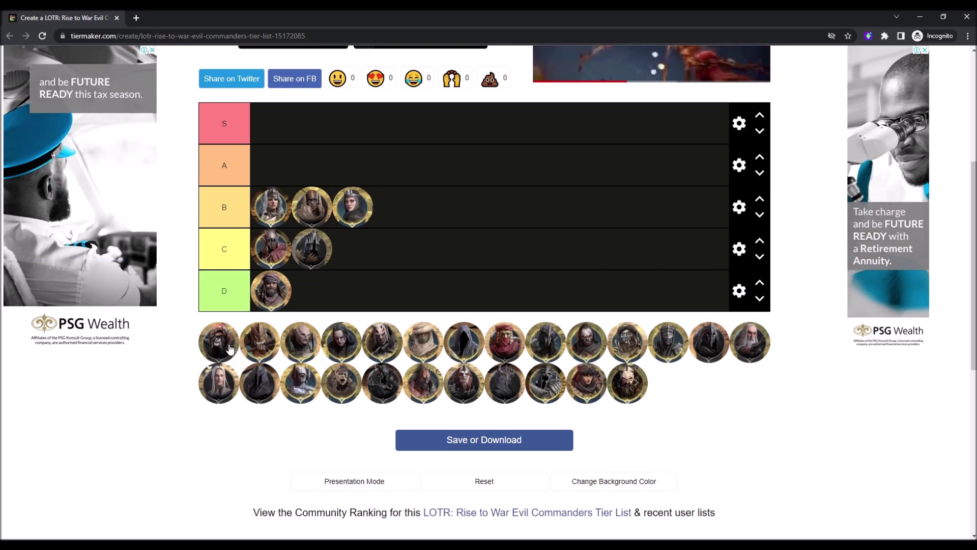
- Drag the next unranked commander into tier D as its second portrait
{"action": "left_click_drag", "start_coordinate": [230, 349], "coordinate": [236, 349]}
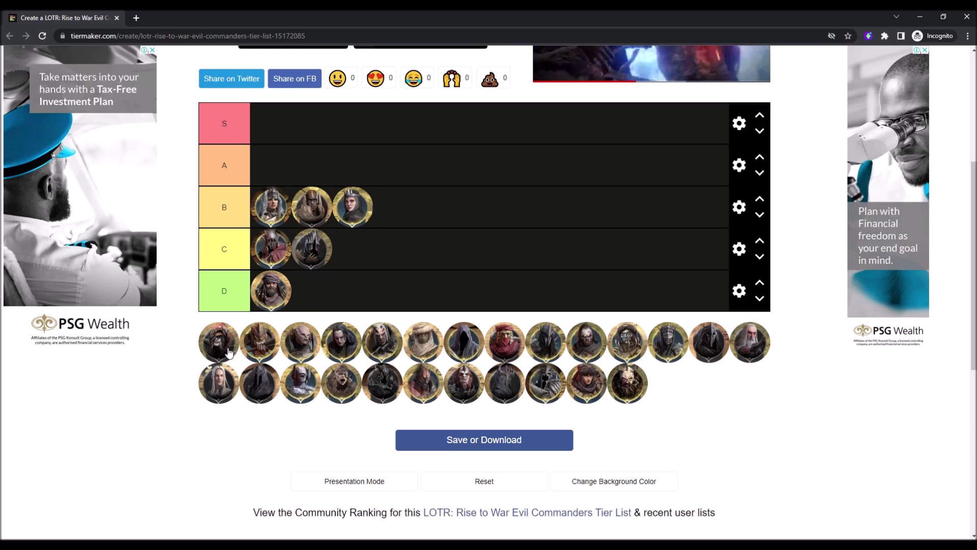
{"action": "left_click_drag", "start_coordinate": [231, 351], "coordinate": [326, 308]}
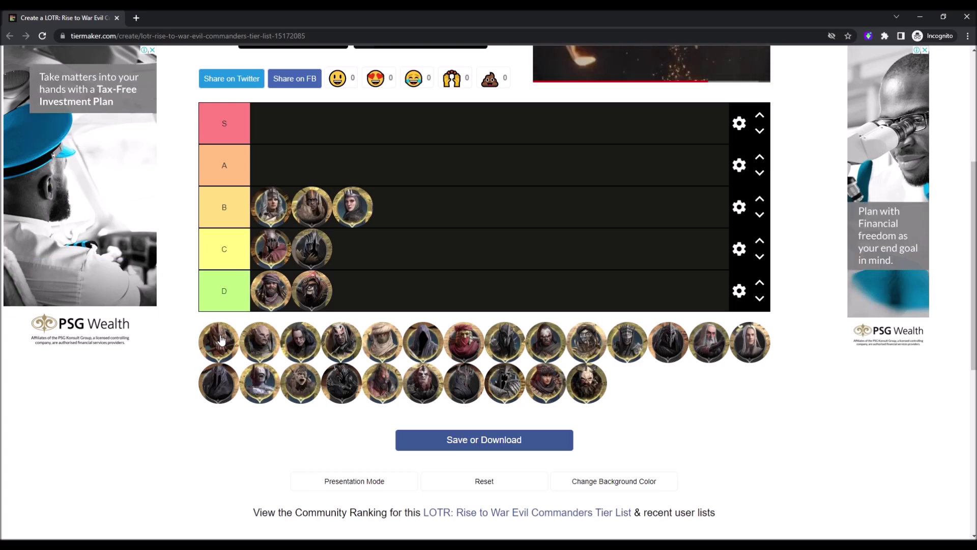
- Rank two commanders in tier A and put the next one at the front of tier C
{"action": "left_click_drag", "start_coordinate": [222, 340], "coordinate": [272, 171]}
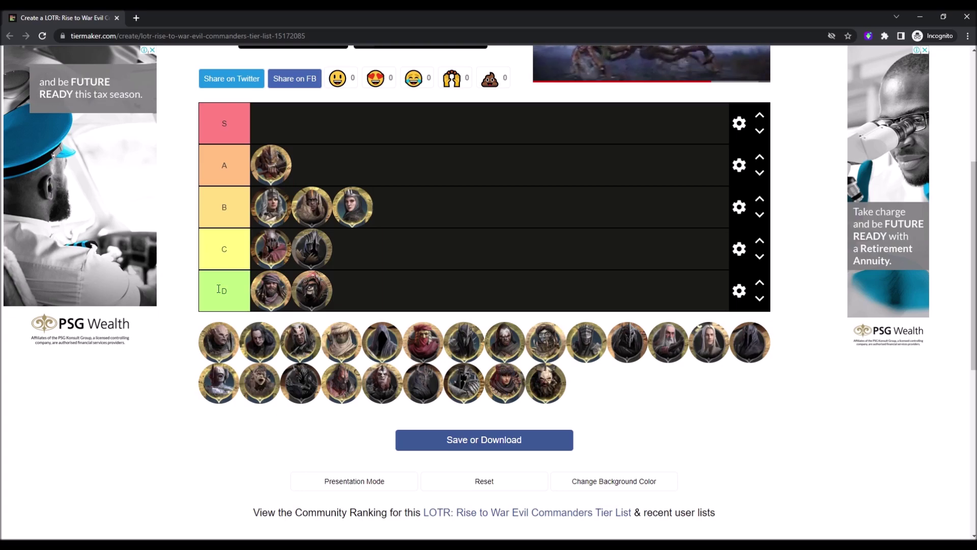
{"action": "left_click_drag", "start_coordinate": [221, 341], "coordinate": [203, 280]}
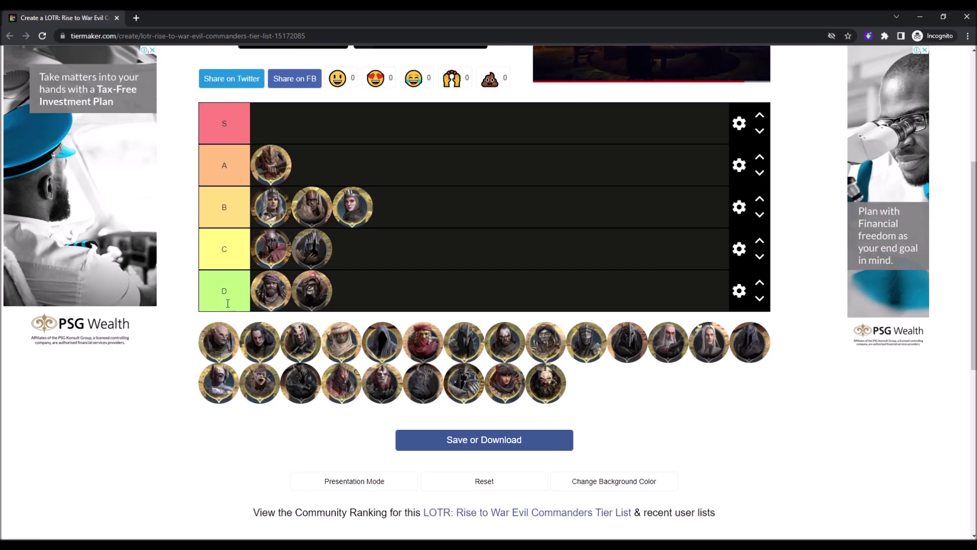
{"action": "left_click_drag", "start_coordinate": [230, 334], "coordinate": [310, 168]}
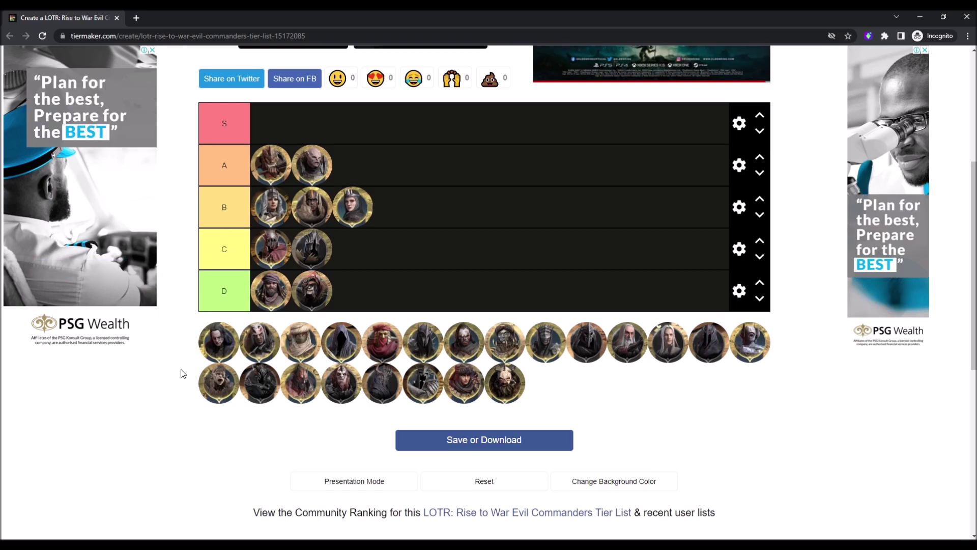
{"action": "left_click_drag", "start_coordinate": [219, 343], "coordinate": [271, 250]}
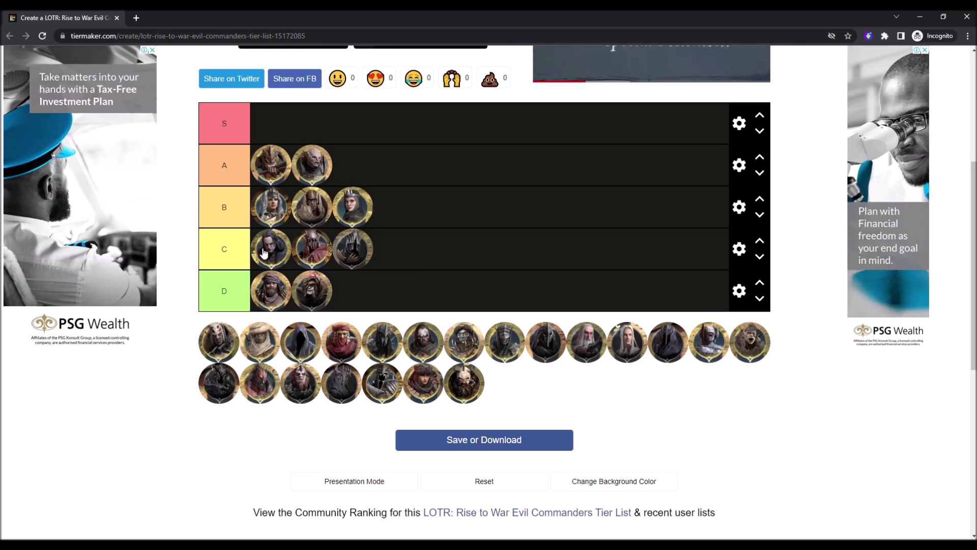
- Promote one C commander to B, then rank new commanders into tiers D, A, B (red-hooded) and C
{"action": "left_click_drag", "start_coordinate": [274, 253], "coordinate": [419, 219]}
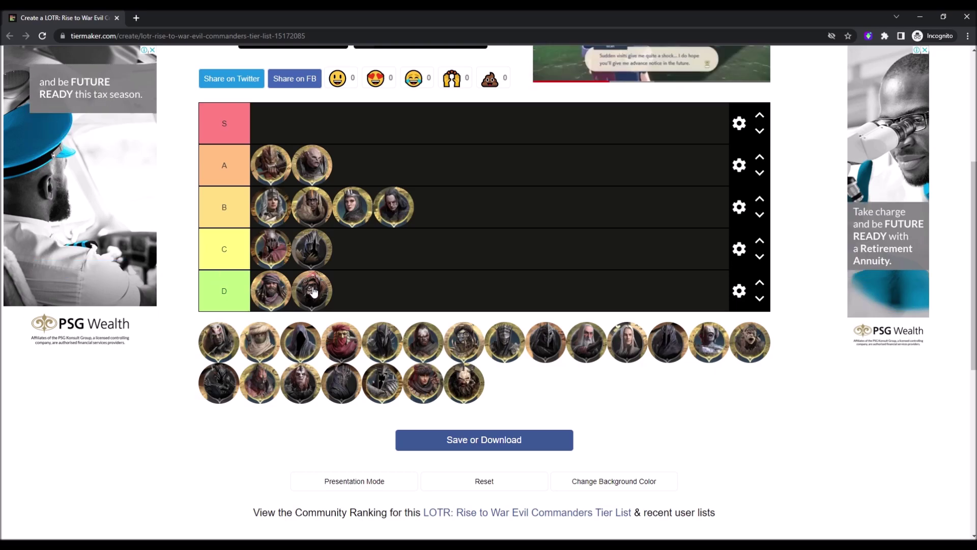
{"action": "left_click_drag", "start_coordinate": [223, 334], "coordinate": [305, 294]}
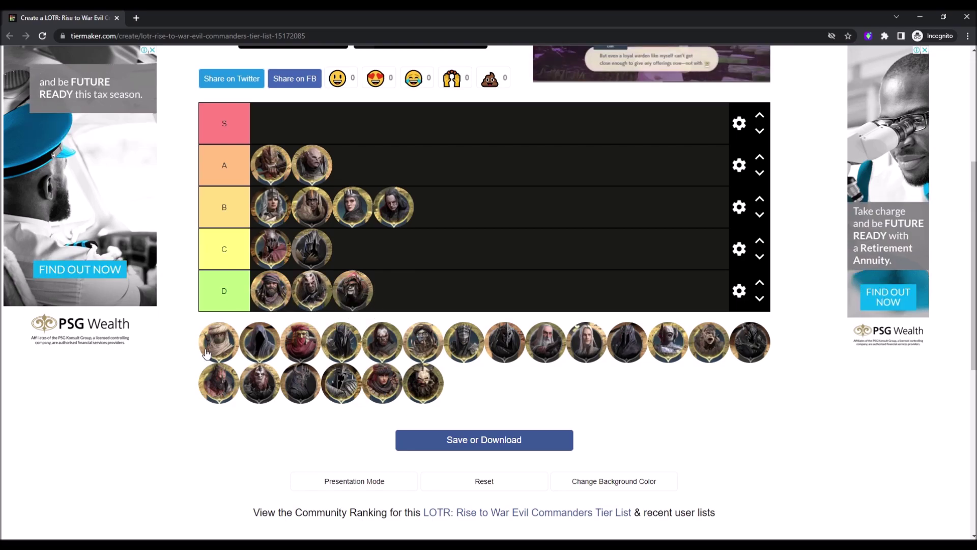
{"action": "left_click_drag", "start_coordinate": [207, 352], "coordinate": [275, 166]}
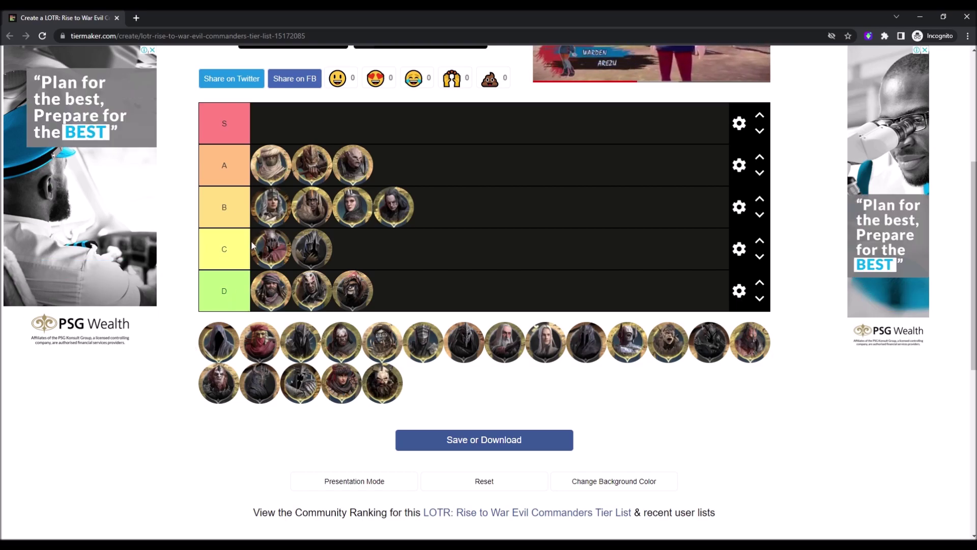
{"action": "left_click_drag", "start_coordinate": [220, 346], "coordinate": [354, 213]}
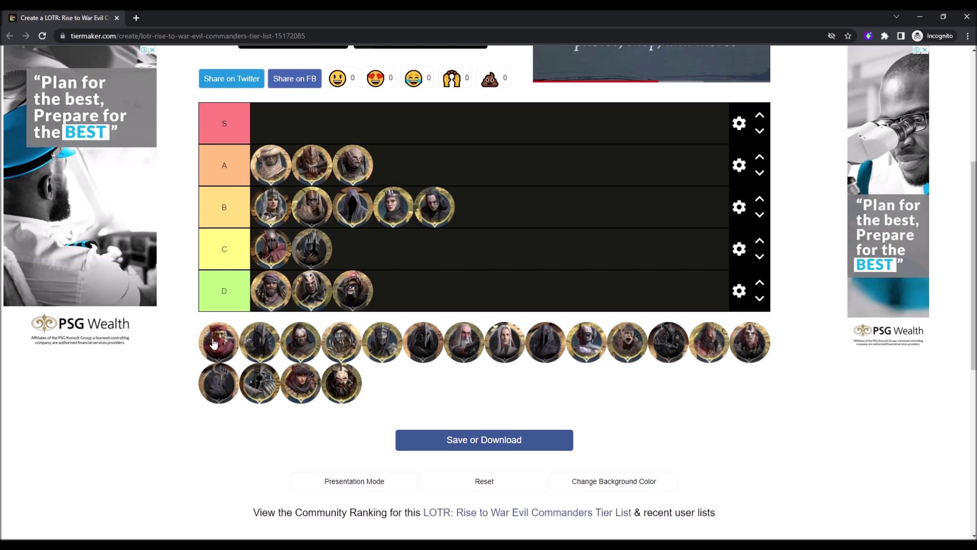
{"action": "left_click_drag", "start_coordinate": [221, 328], "coordinate": [406, 163]}
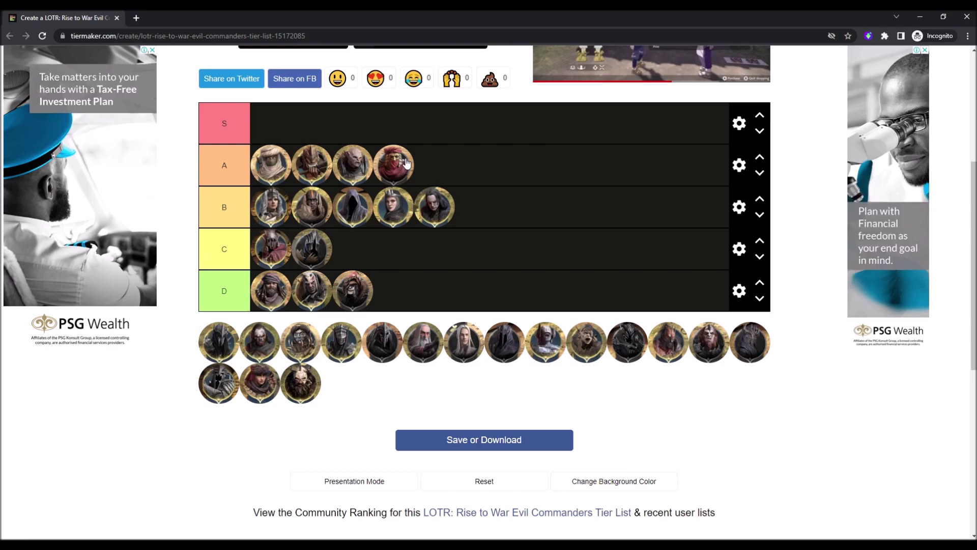
{"action": "left_click_drag", "start_coordinate": [406, 163], "coordinate": [276, 207]}
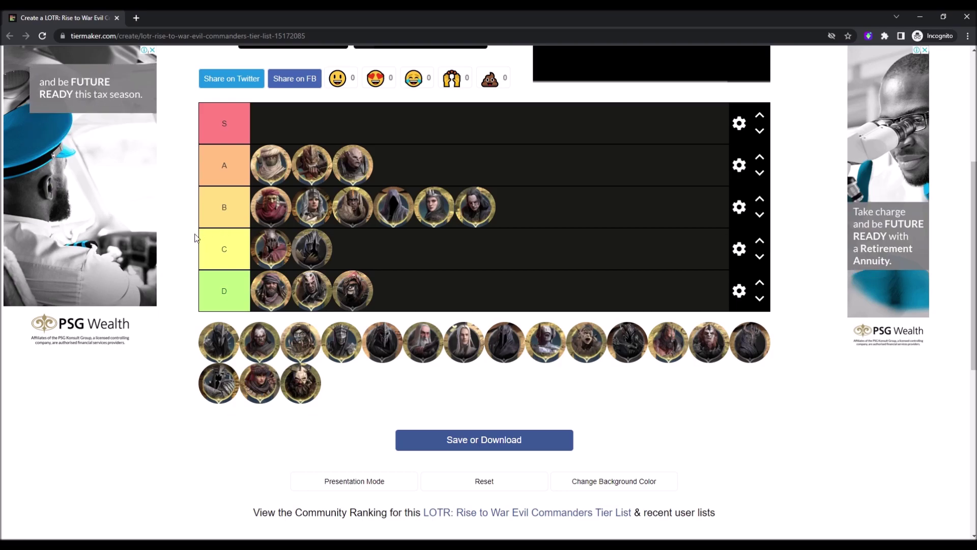
{"action": "left_click_drag", "start_coordinate": [220, 347], "coordinate": [288, 259]}
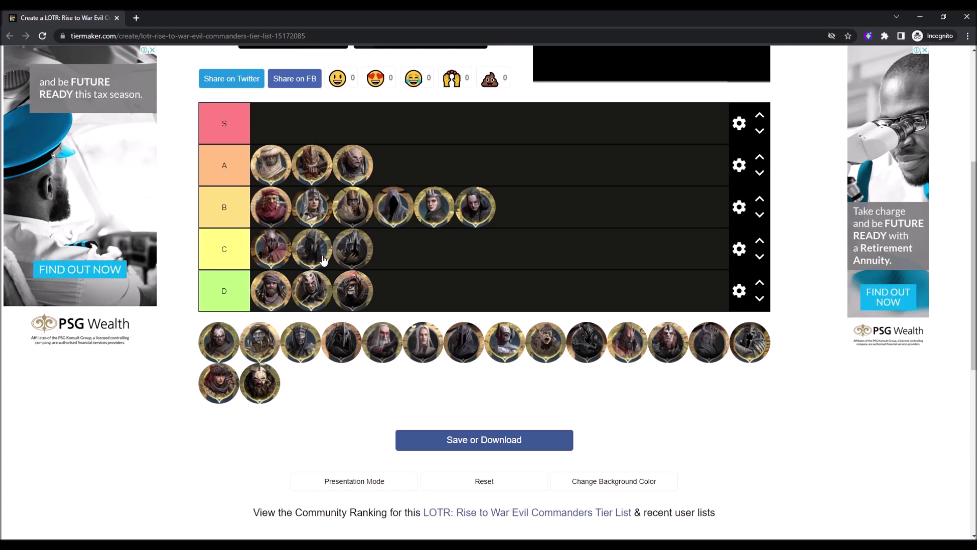
- Add the next commander to tier B and reorder it so the crowned one precedes the hooded one
{"action": "left_click_drag", "start_coordinate": [228, 344], "coordinate": [534, 214]}
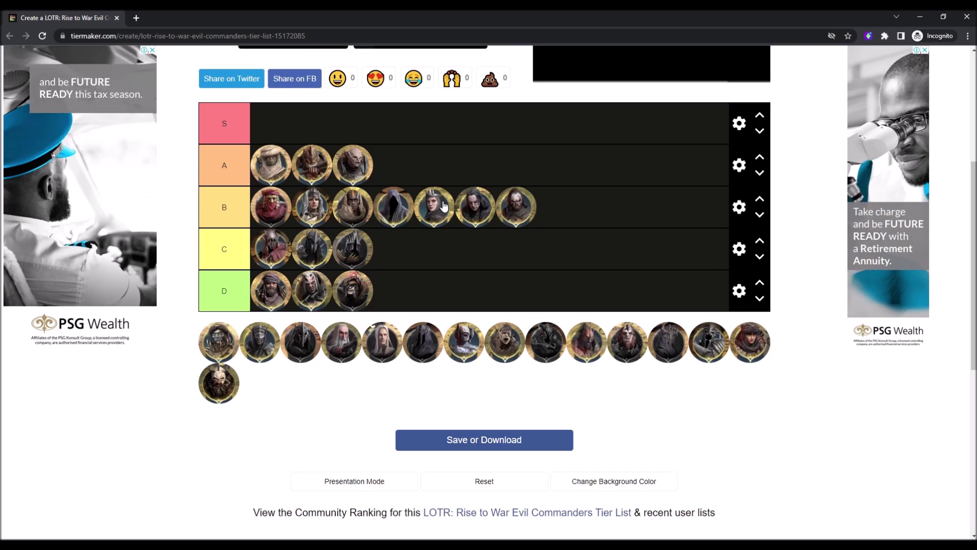
{"action": "left_click_drag", "start_coordinate": [523, 204], "coordinate": [445, 215]}
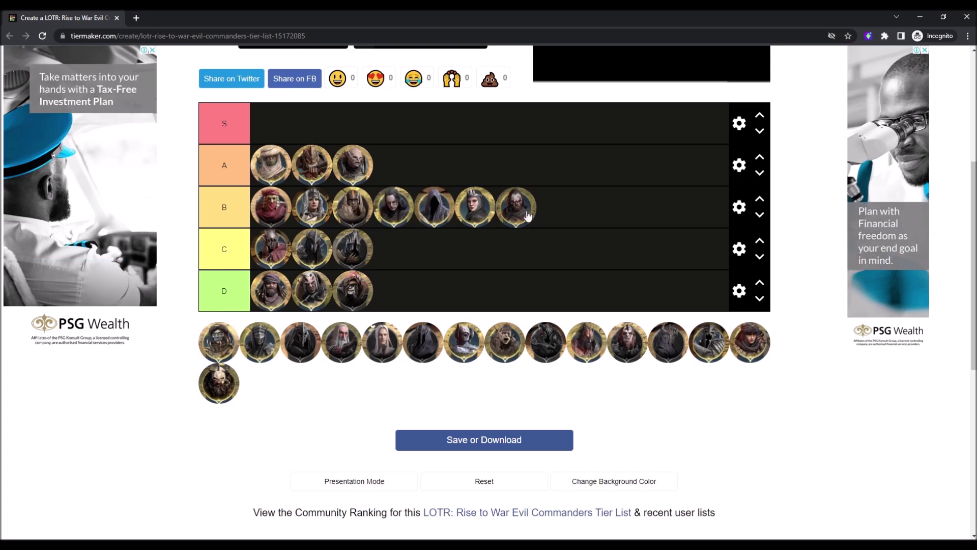
{"action": "left_click_drag", "start_coordinate": [527, 216], "coordinate": [413, 218]}
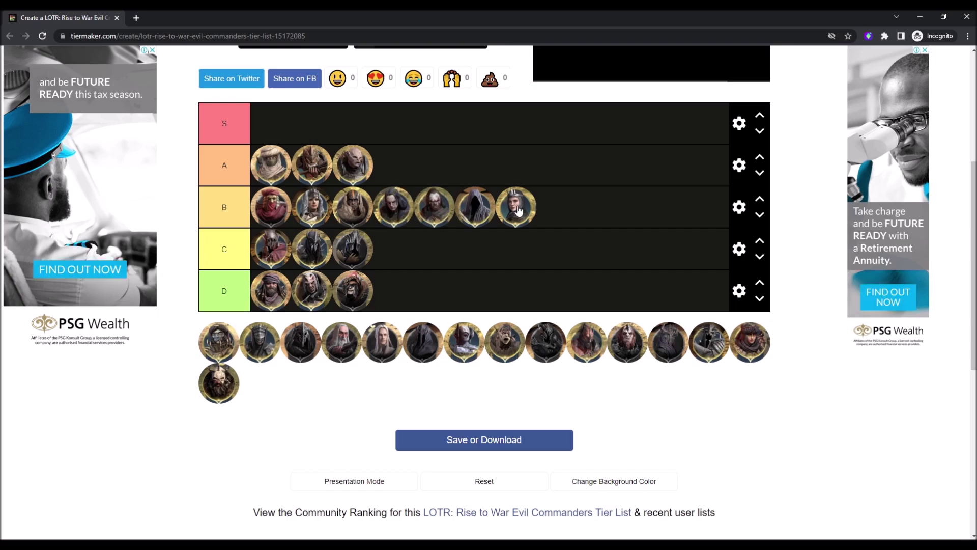
{"action": "left_click_drag", "start_coordinate": [519, 211], "coordinate": [469, 237]}
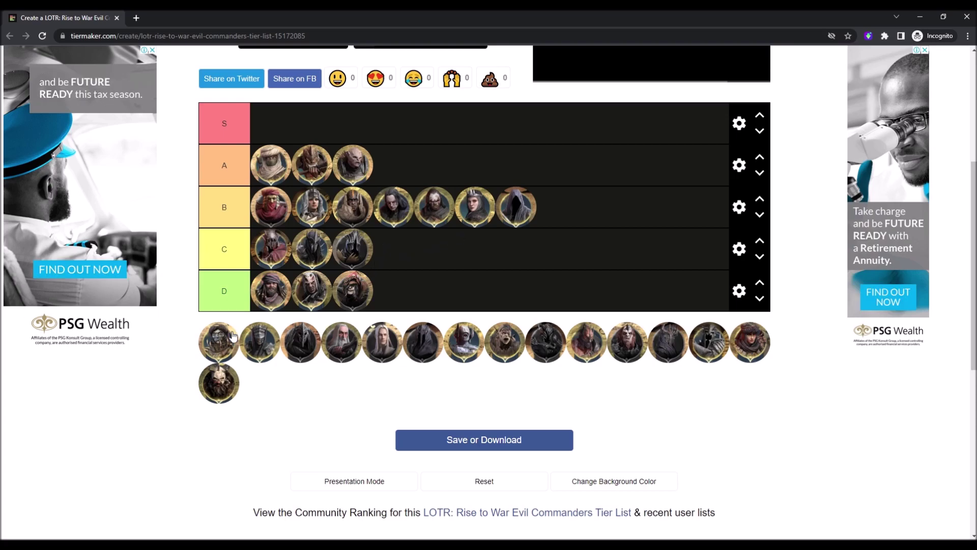
- Add the masked and a helmeted commander to C, the dark helmeted to A, the grey-bearded first in B
{"action": "left_click_drag", "start_coordinate": [225, 341], "coordinate": [353, 270]}
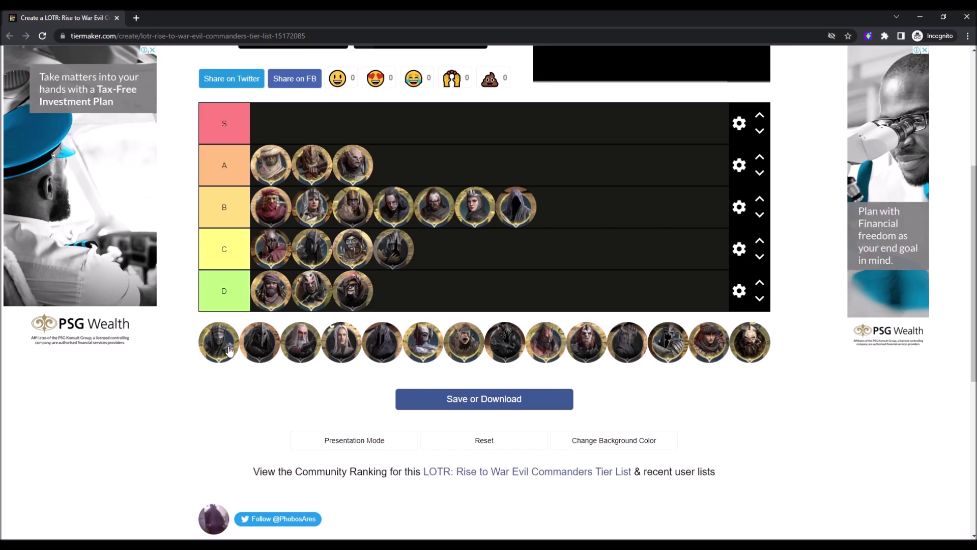
{"action": "left_click_drag", "start_coordinate": [229, 351], "coordinate": [451, 159]}
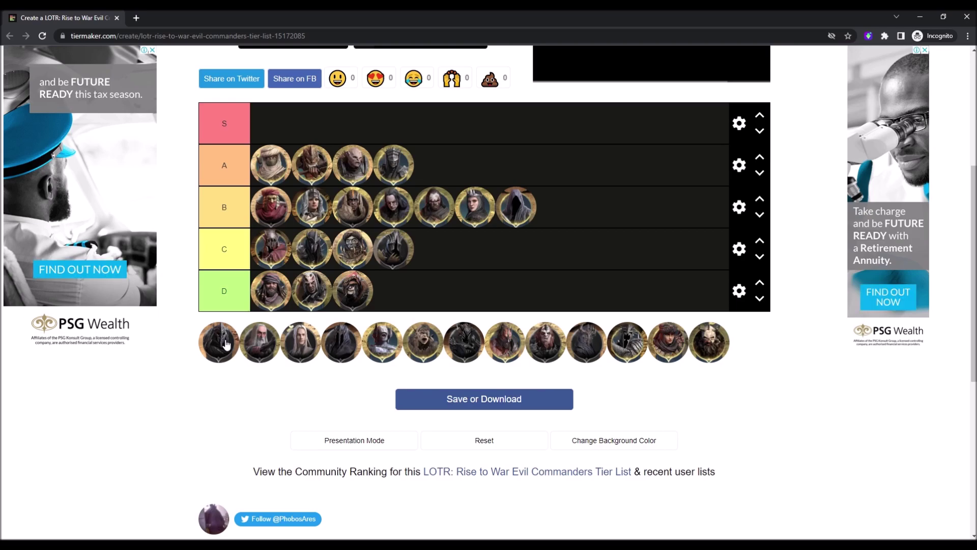
{"action": "left_click_drag", "start_coordinate": [226, 344], "coordinate": [326, 251]}
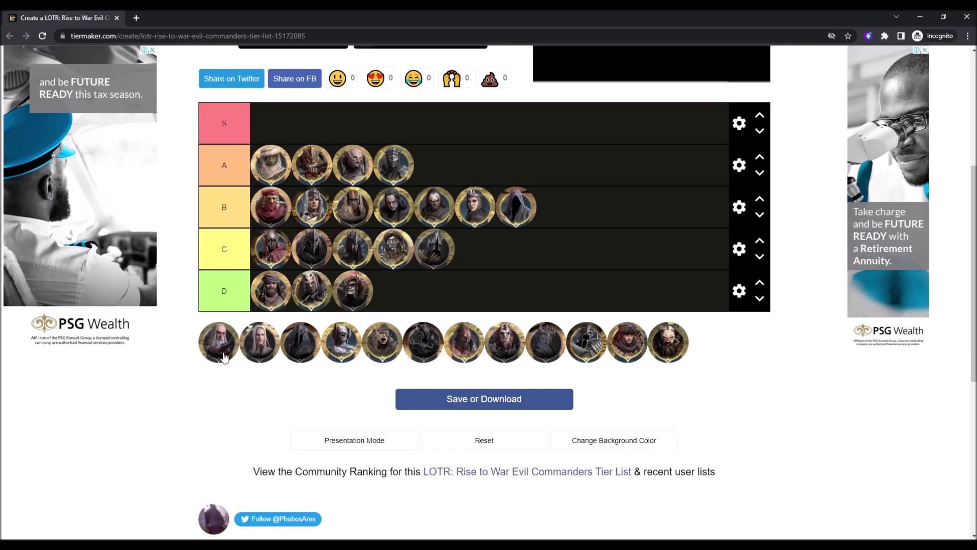
{"action": "left_click_drag", "start_coordinate": [221, 351], "coordinate": [220, 345]}
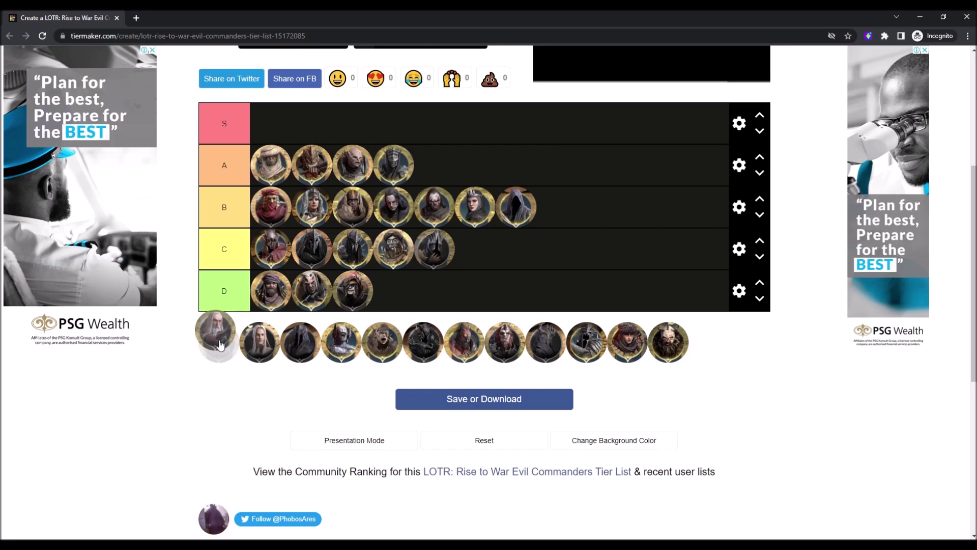
{"action": "left_click_drag", "start_coordinate": [220, 345], "coordinate": [269, 211]}
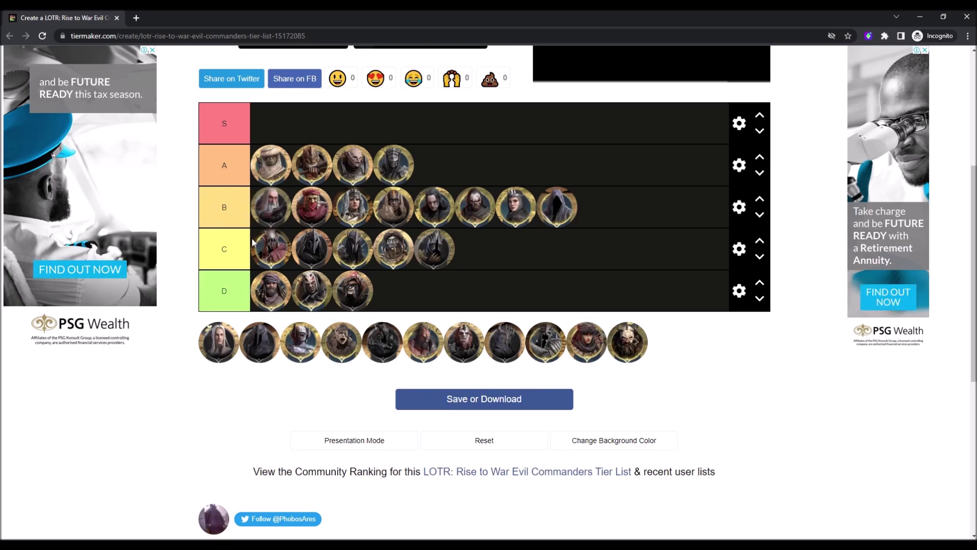
- Put the white-haired commander in S, a hooded one at the front of C, the next in D
{"action": "left_click_drag", "start_coordinate": [217, 351], "coordinate": [237, 125]}
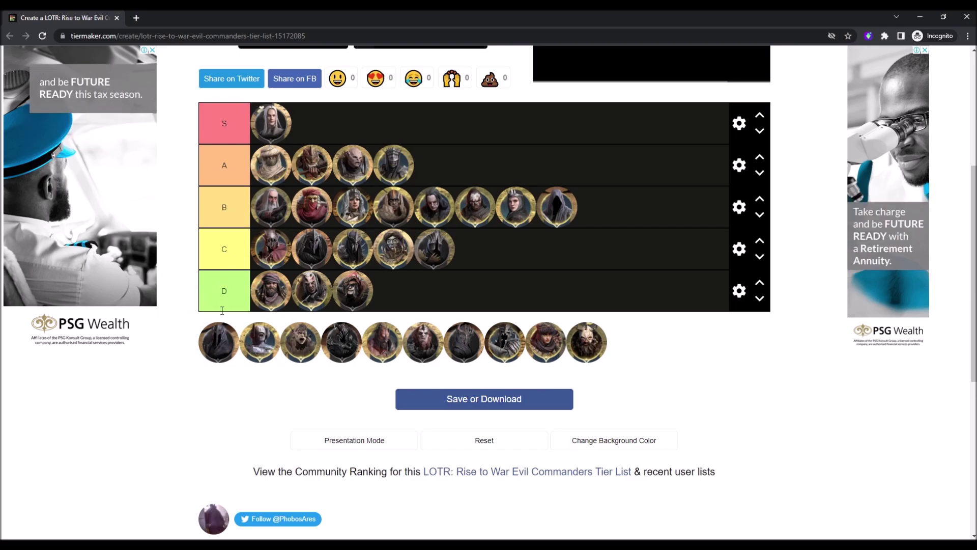
{"action": "left_click_drag", "start_coordinate": [225, 344], "coordinate": [265, 254]}
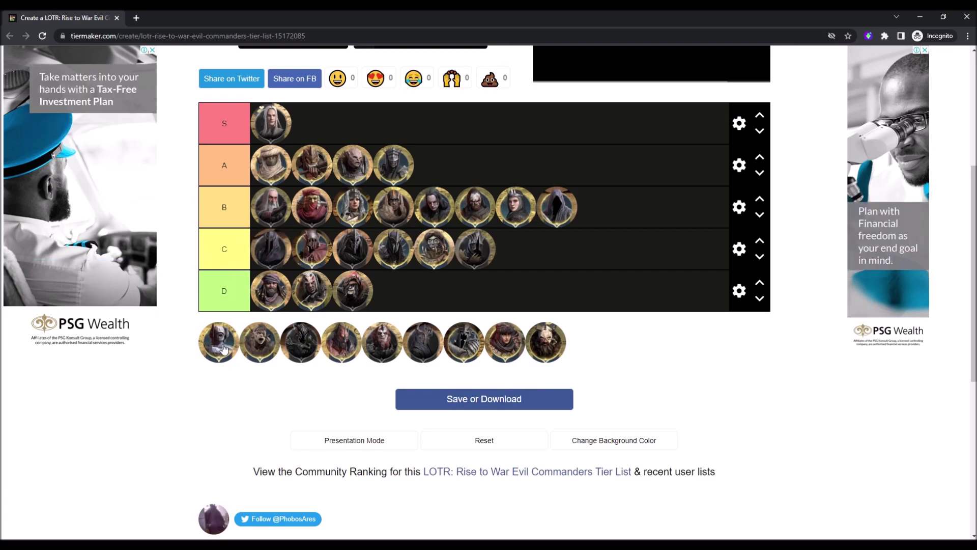
{"action": "left_click_drag", "start_coordinate": [222, 348], "coordinate": [288, 305]}
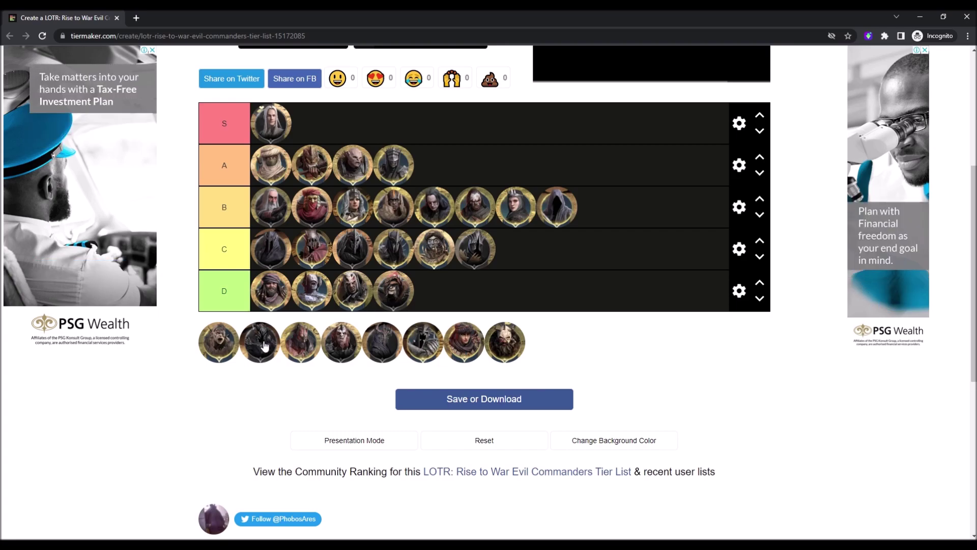
- Add commanders to B, C (bearded first, red-haired), D and S, swapping D's last two portraits
{"action": "left_click_drag", "start_coordinate": [267, 352], "coordinate": [267, 354]}
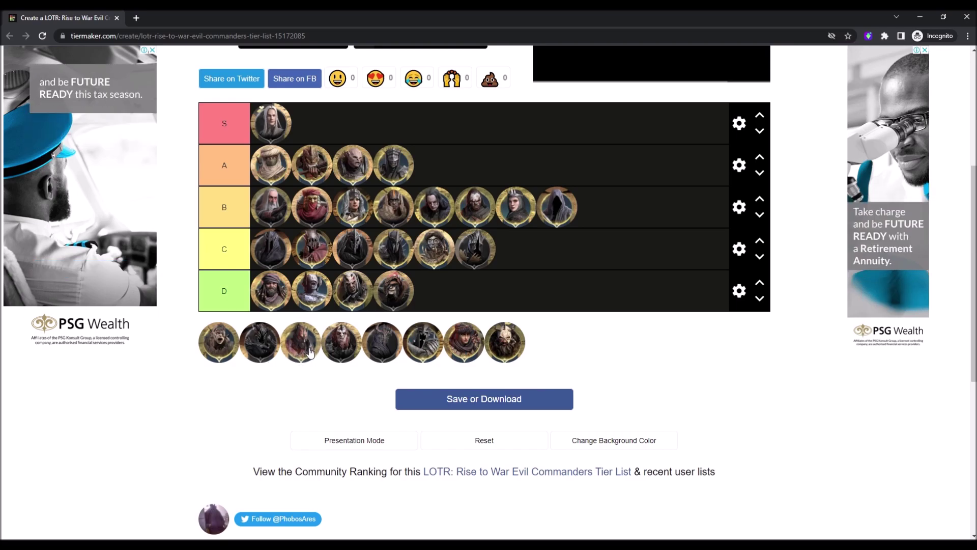
{"action": "left_click_drag", "start_coordinate": [309, 351], "coordinate": [655, 232]}
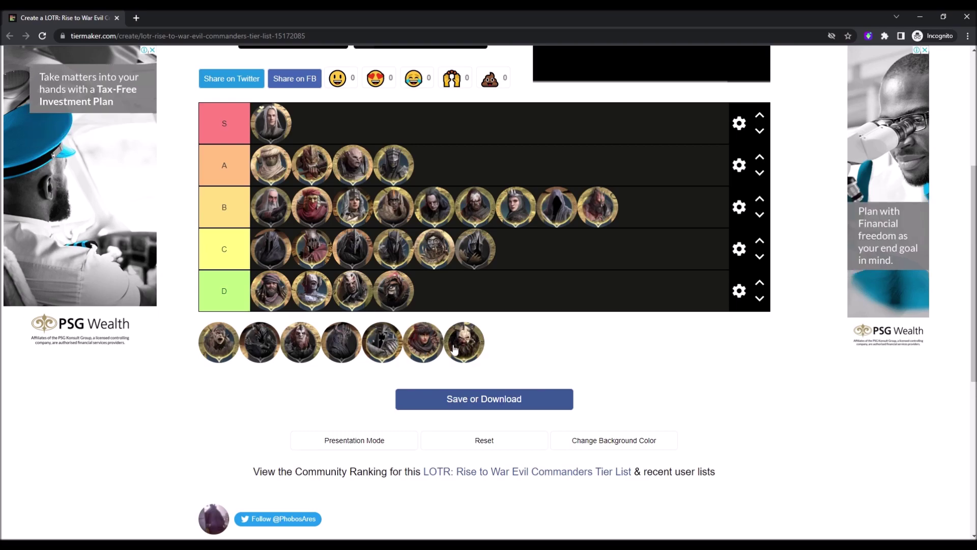
{"action": "left_click_drag", "start_coordinate": [467, 352], "coordinate": [269, 262]}
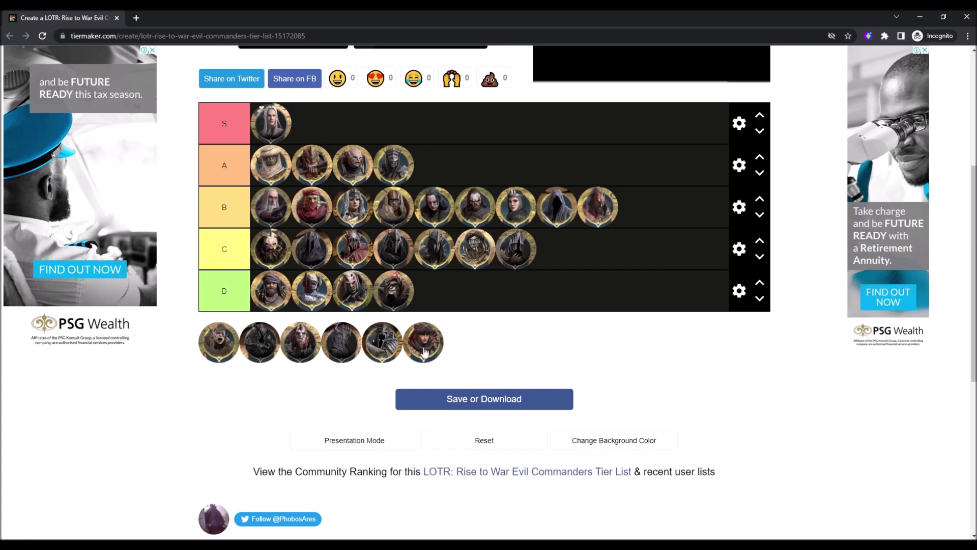
{"action": "left_click_drag", "start_coordinate": [425, 350], "coordinate": [438, 259]}
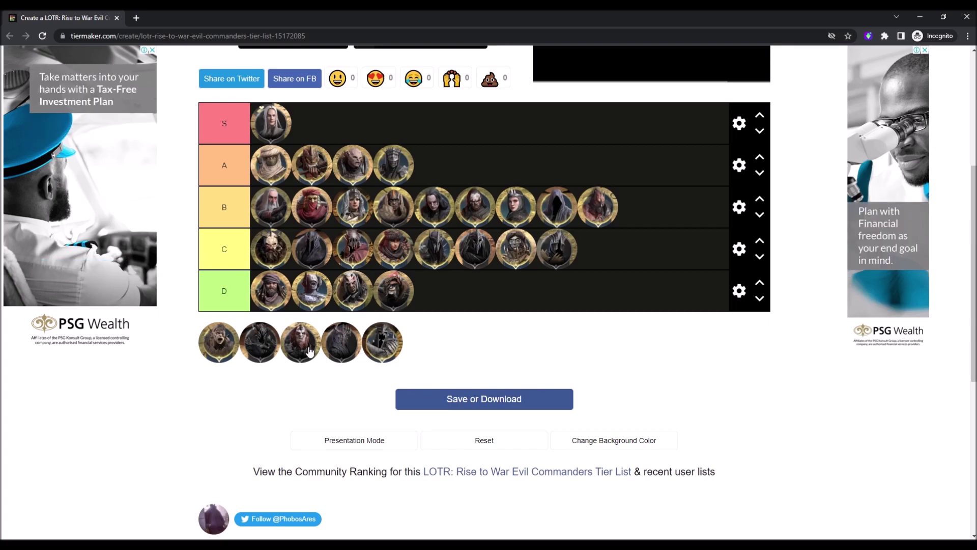
{"action": "left_click_drag", "start_coordinate": [309, 350], "coordinate": [322, 305]}
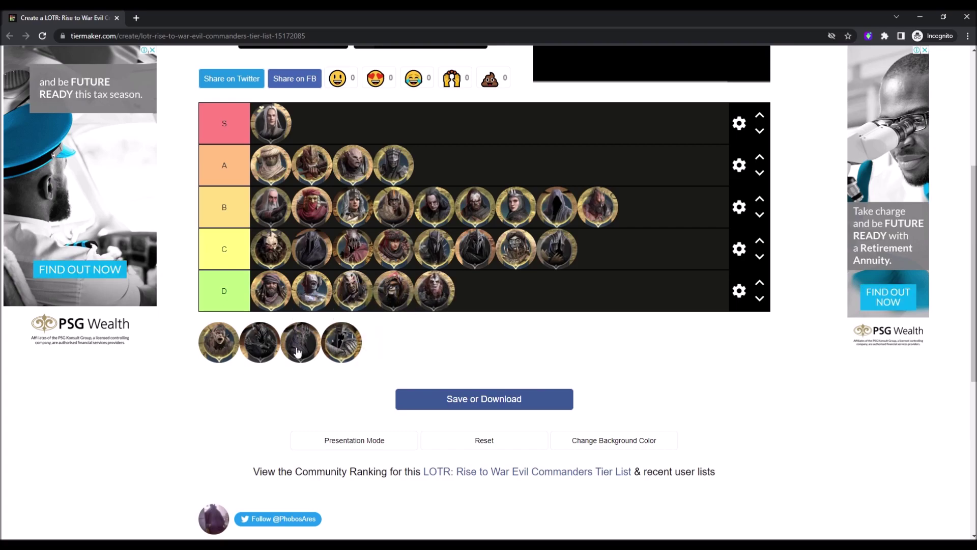
{"action": "left_click_drag", "start_coordinate": [402, 298], "coordinate": [432, 297]}
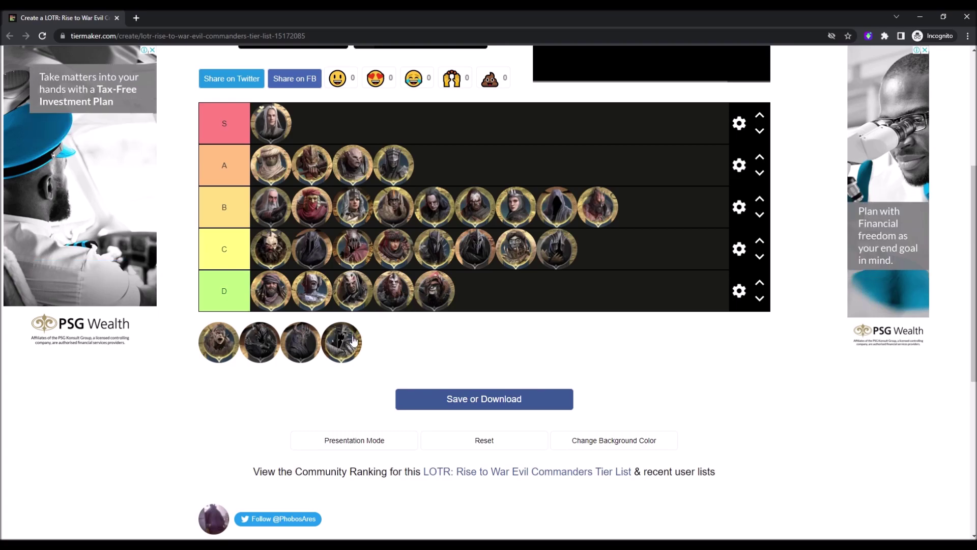
{"action": "left_click_drag", "start_coordinate": [350, 344], "coordinate": [331, 130]}
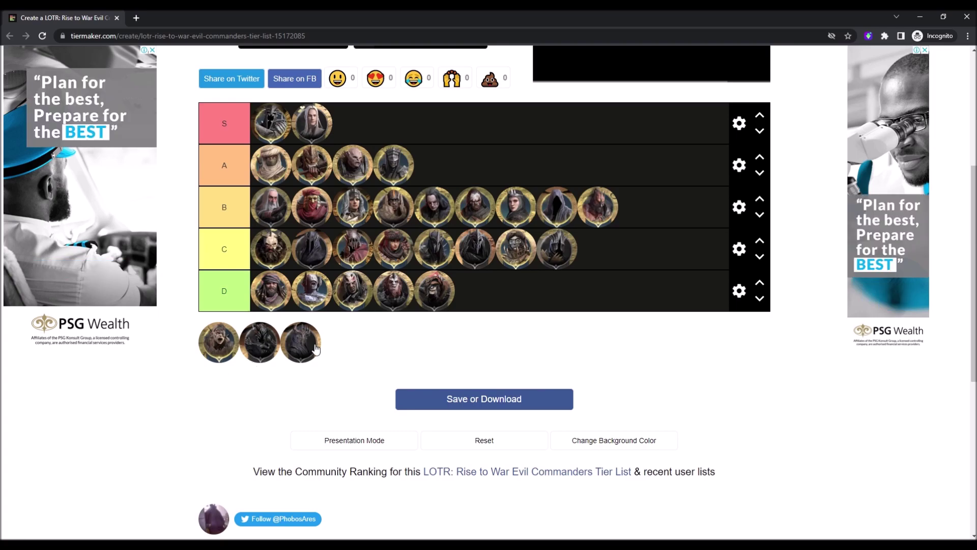
- Nudge the unranked icons, then place the dark hooded commander in the first slot of tier C
{"action": "left_click_drag", "start_coordinate": [313, 348], "coordinate": [327, 342]}
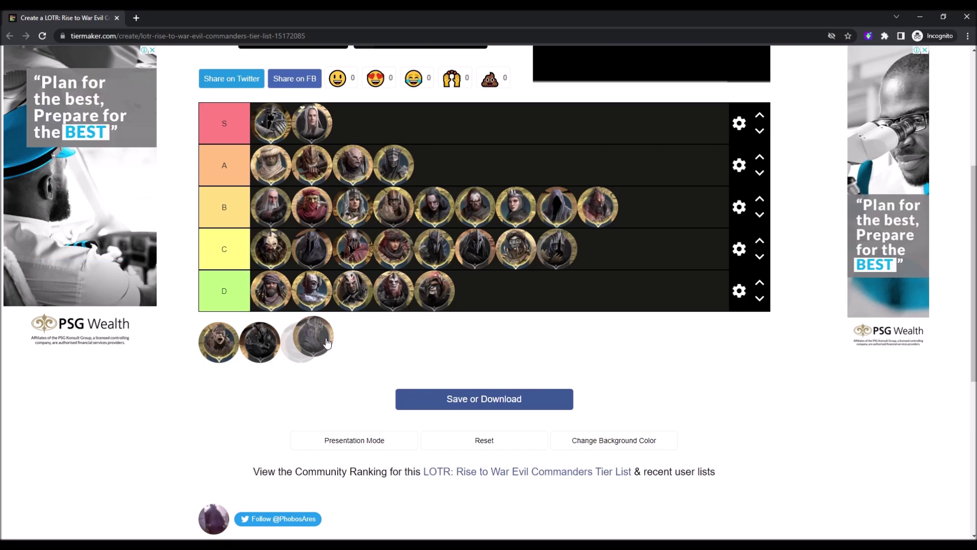
{"action": "left_click_drag", "start_coordinate": [328, 342], "coordinate": [325, 344]}
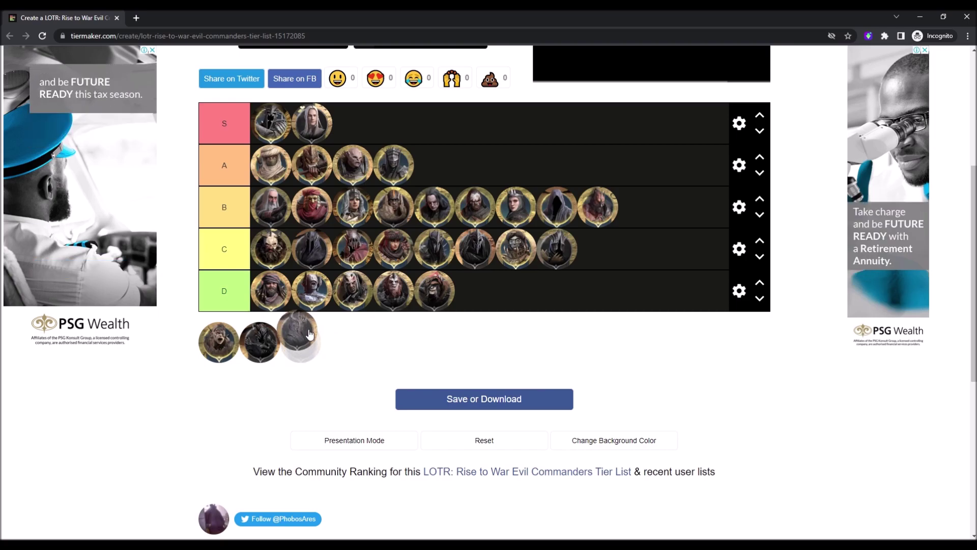
{"action": "left_click_drag", "start_coordinate": [313, 347], "coordinate": [245, 258]}
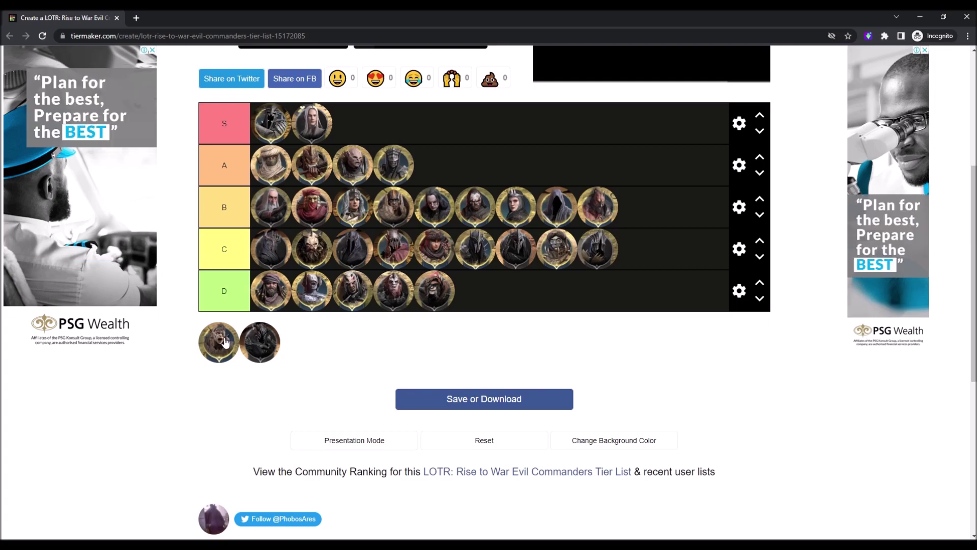
- Add the snarling commander to the end of C and the last unranked commander mid-row in B
{"action": "left_click_drag", "start_coordinate": [226, 342], "coordinate": [229, 335]}
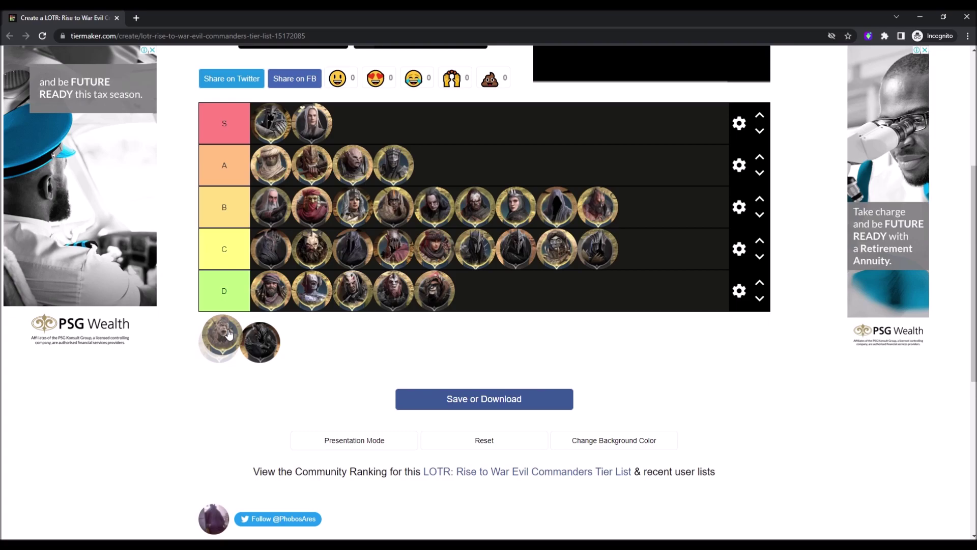
{"action": "left_click_drag", "start_coordinate": [229, 334], "coordinate": [635, 258]}
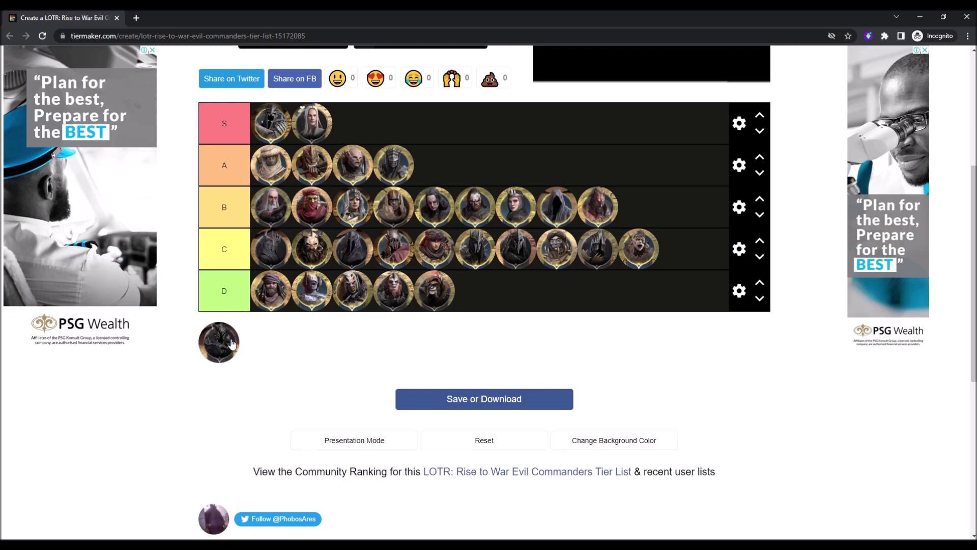
{"action": "left_click_drag", "start_coordinate": [231, 338], "coordinate": [520, 208]}
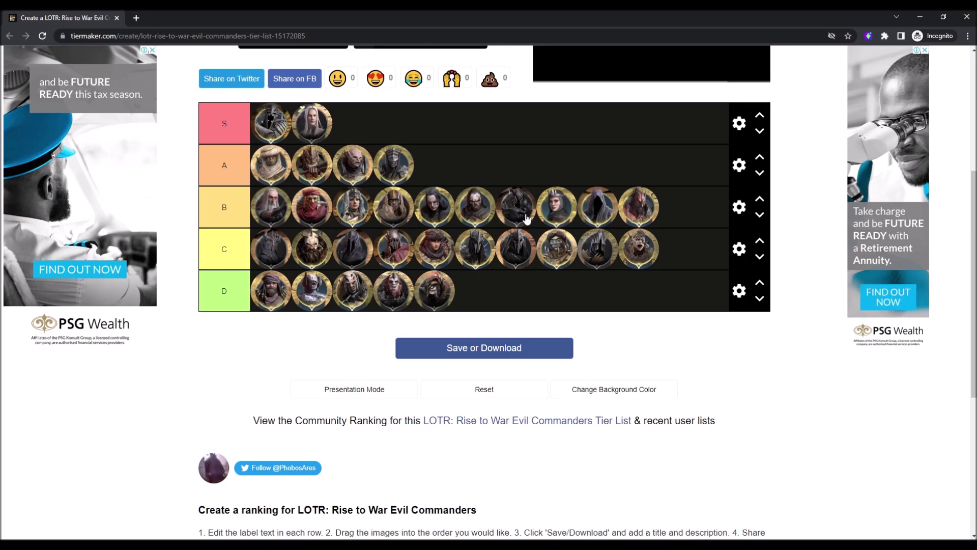